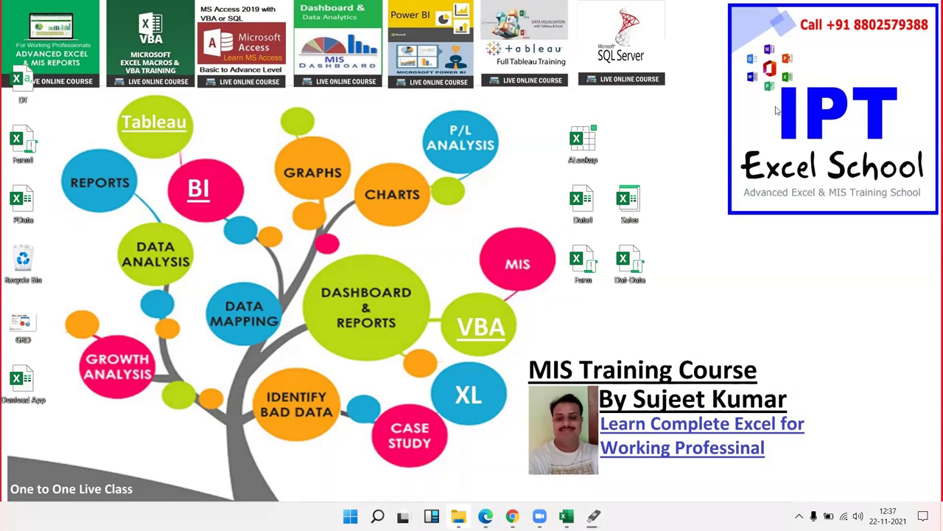
Bring the Bio-Att workbook's Card_Data sheet of employee names and swipe dates to the front.
key(alt+Tab)
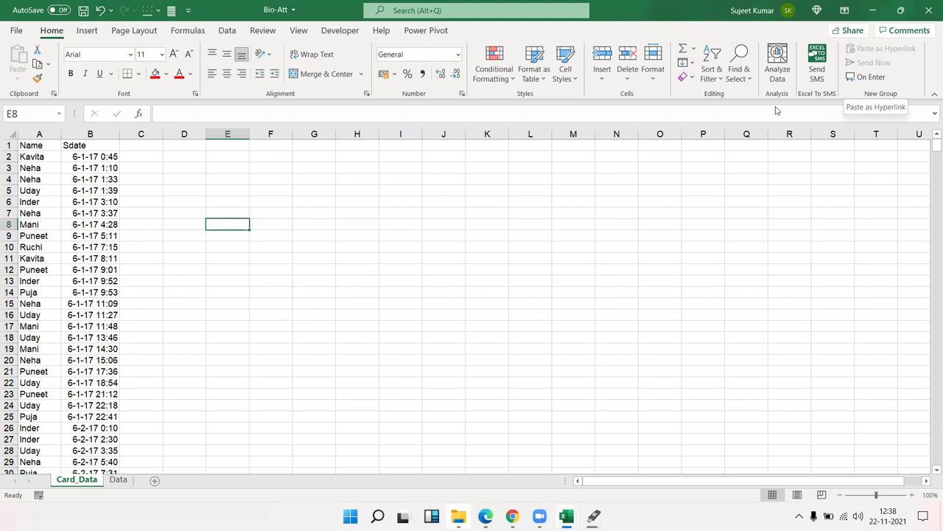
click(44, 135)
click(36, 166)
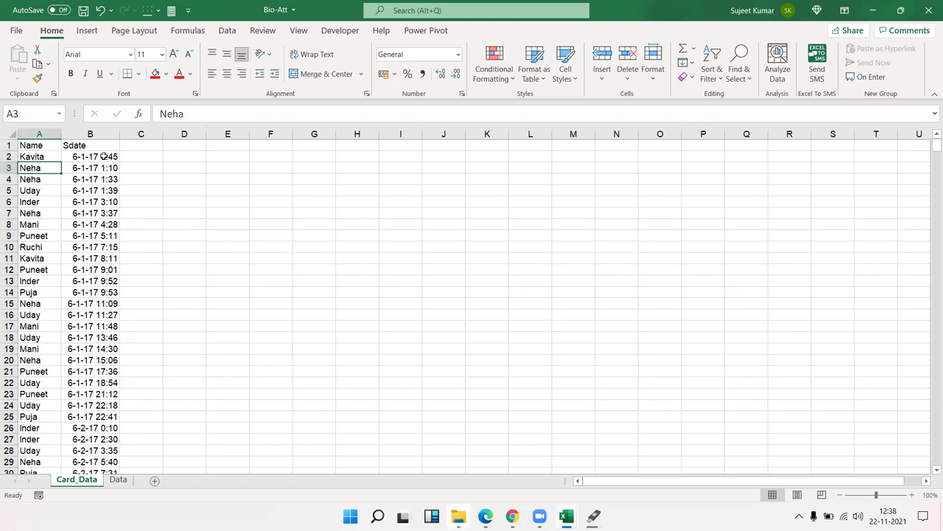
click(104, 156)
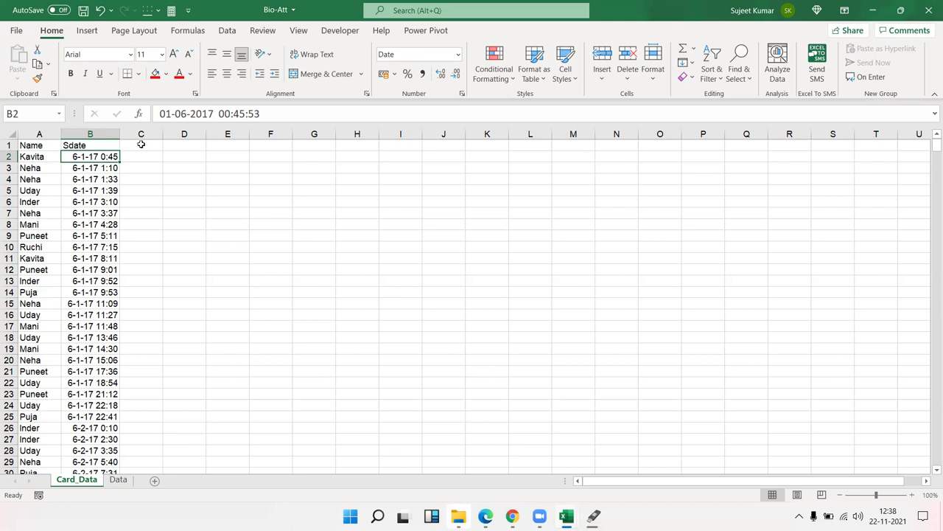
click(33, 147)
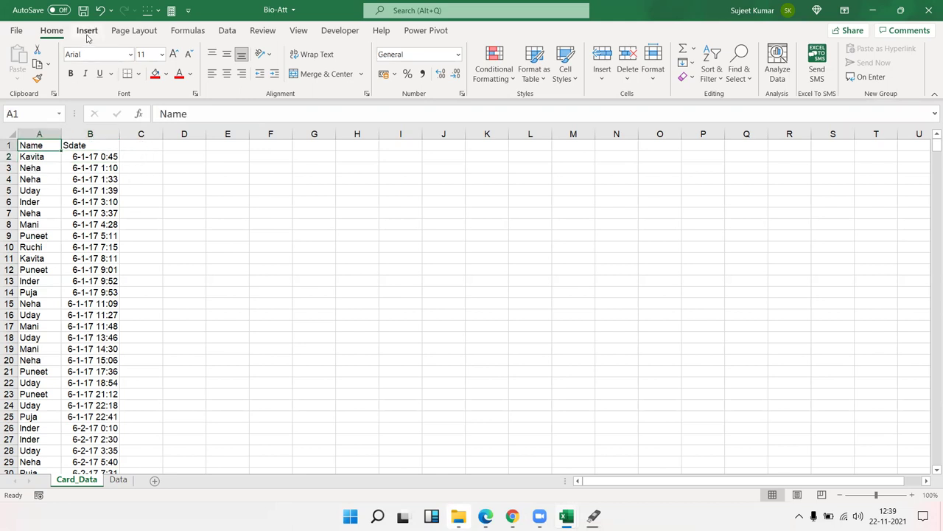
Insert a pivot table on a new sheet with Name in Rows and Sdate in Columns.
click(87, 33)
click(31, 57)
click(379, 364)
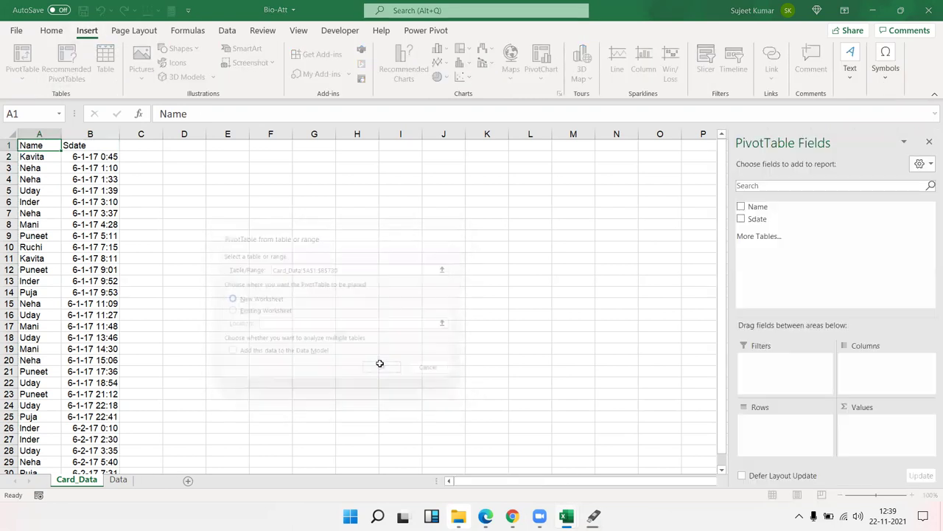
mouse_move(796, 207)
mouse_down()
mouse_move(788, 455)
mouse_move(787, 439)
mouse_up()
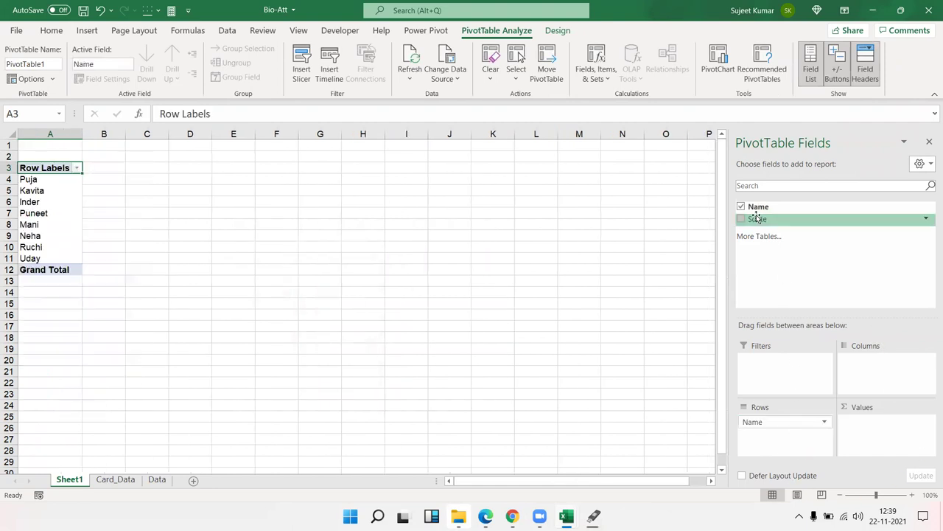
drag(757, 219, 880, 366)
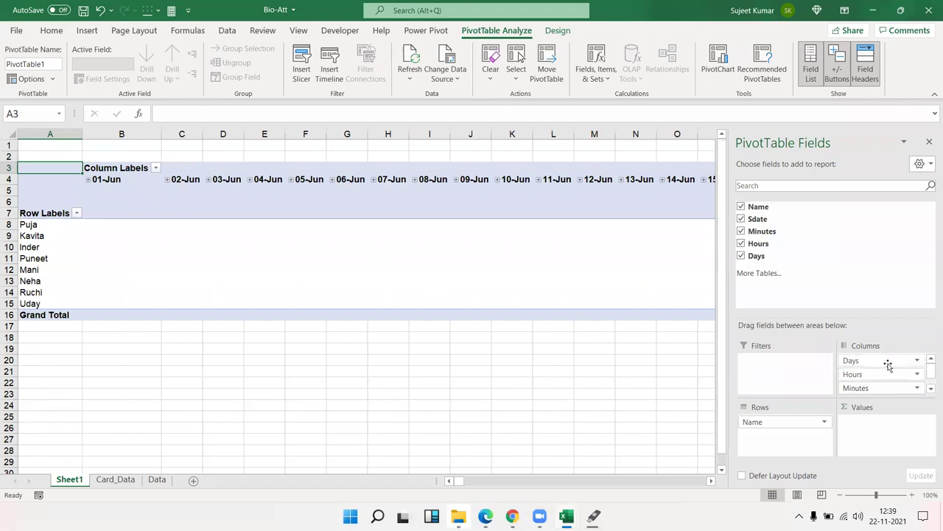
Ungroup the pivot's date columns into raw Sdate timestamps and select the first label B4.
click(88, 180)
click(88, 182)
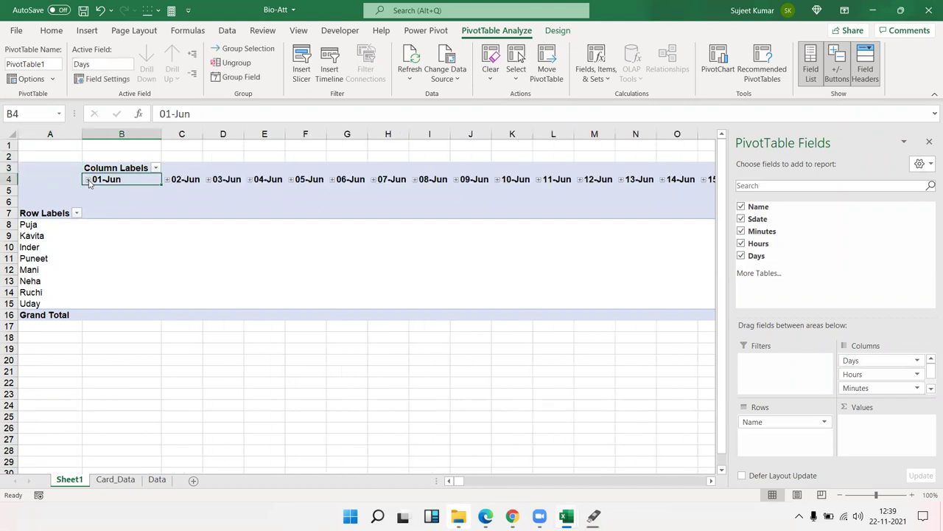
right_click(199, 181)
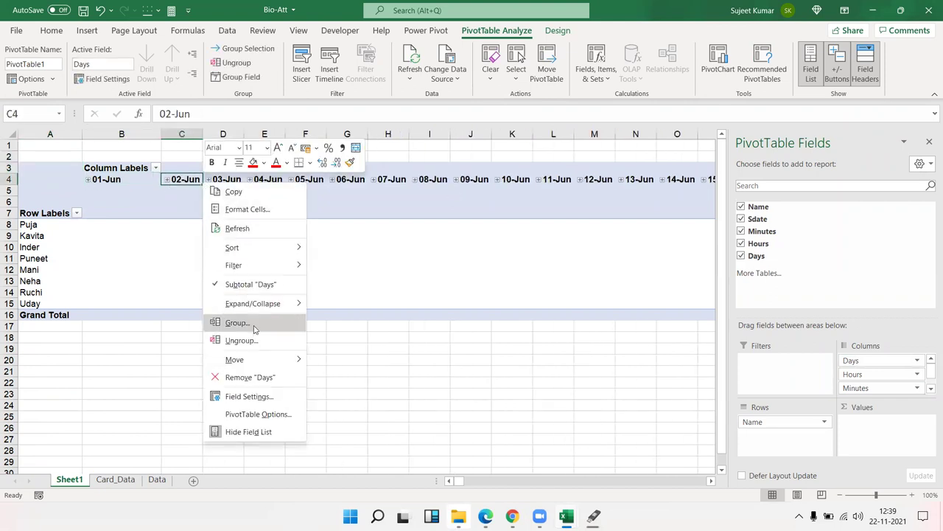
click(251, 340)
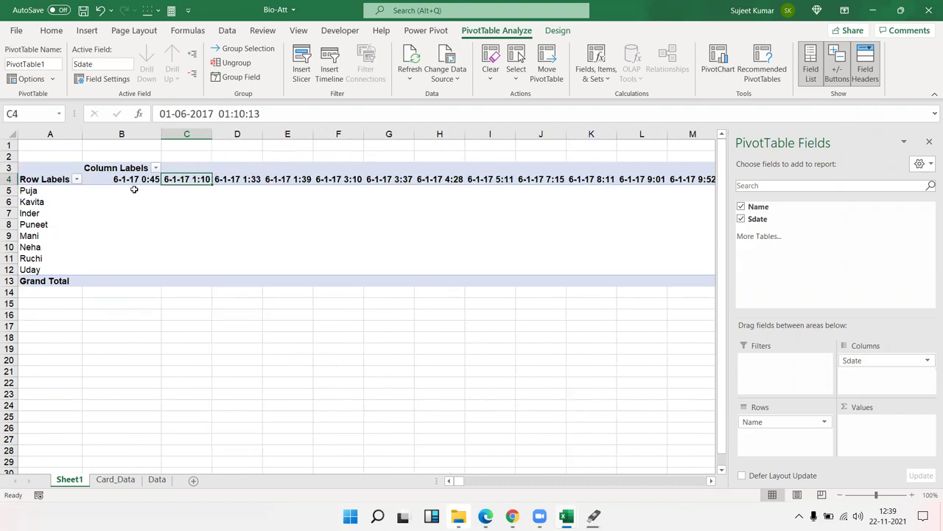
click(124, 178)
drag(124, 179, 233, 179)
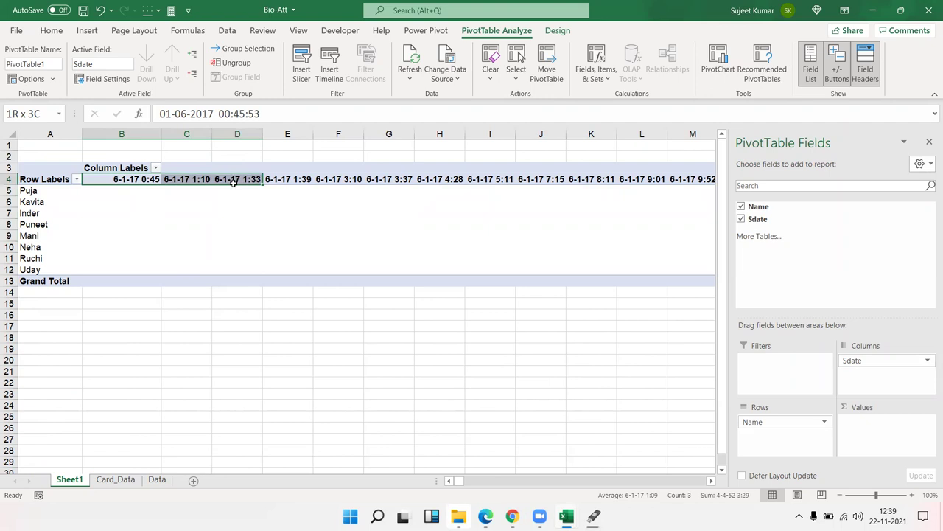
click(149, 179)
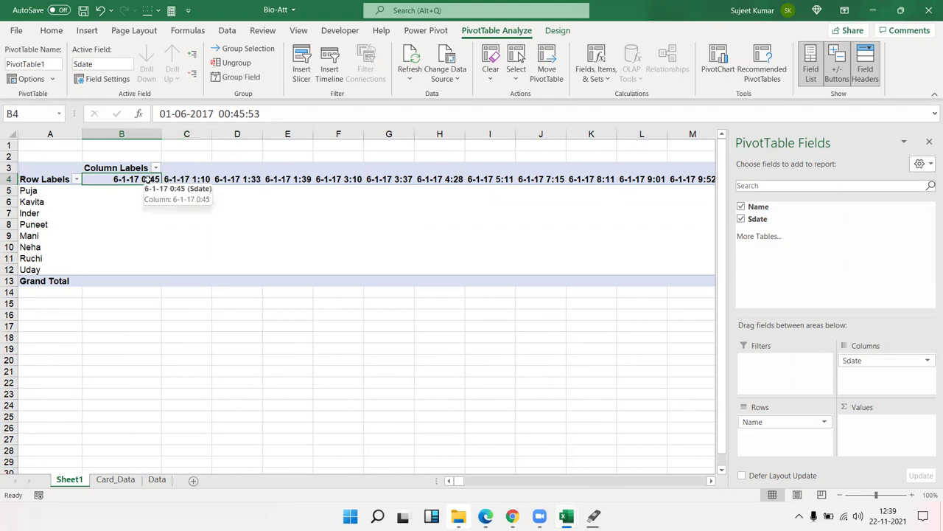
Group the Sdate timestamps by Days only, without Months, giving columns 01-Jun to 30-Jun.
right_click(151, 181)
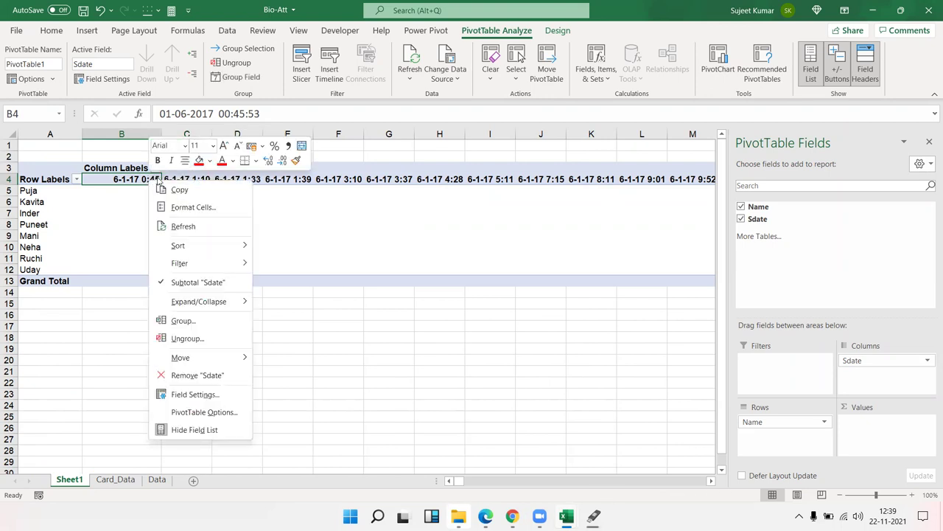
click(203, 322)
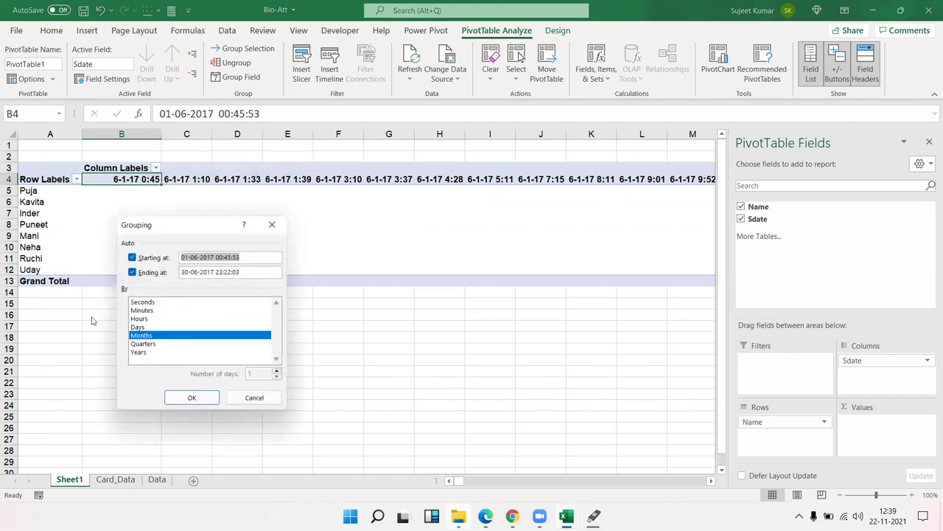
click(139, 327)
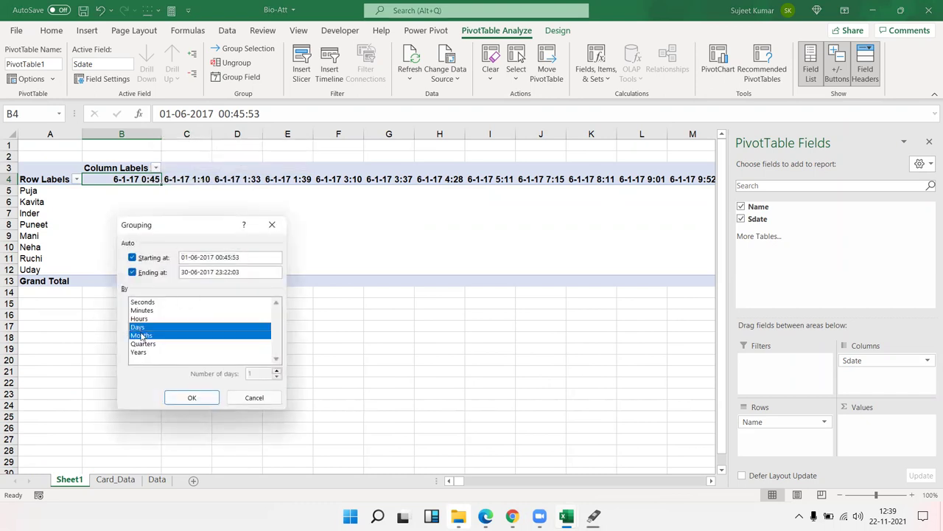
click(142, 336)
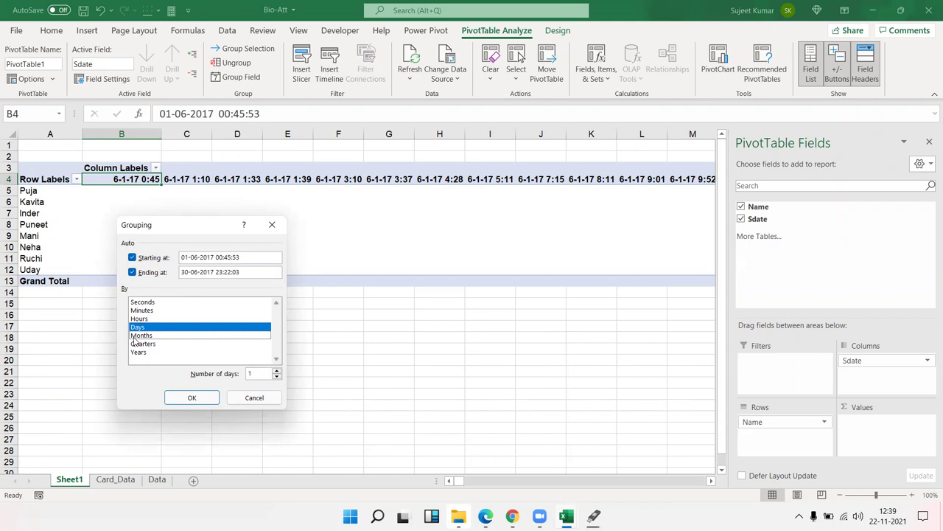
click(192, 398)
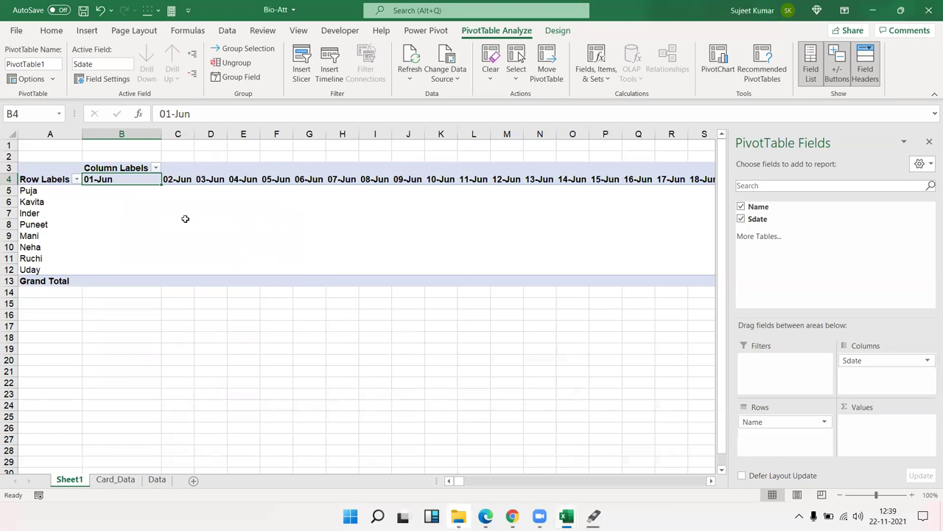
key(Right)
key(Right)
key(Right)
key(Right)
key(Right)
key(Right)
key(Right)
key(Right)
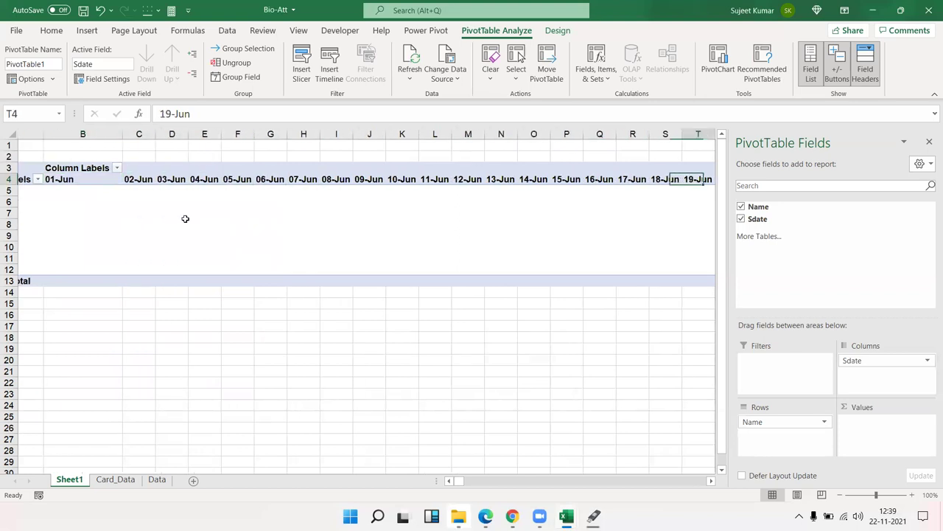
key(Right)
key(Right)
key(Right)
key(Right)
key(Right)
key(Right)
key(Left)
key(Left)
key(Left)
key(Left)
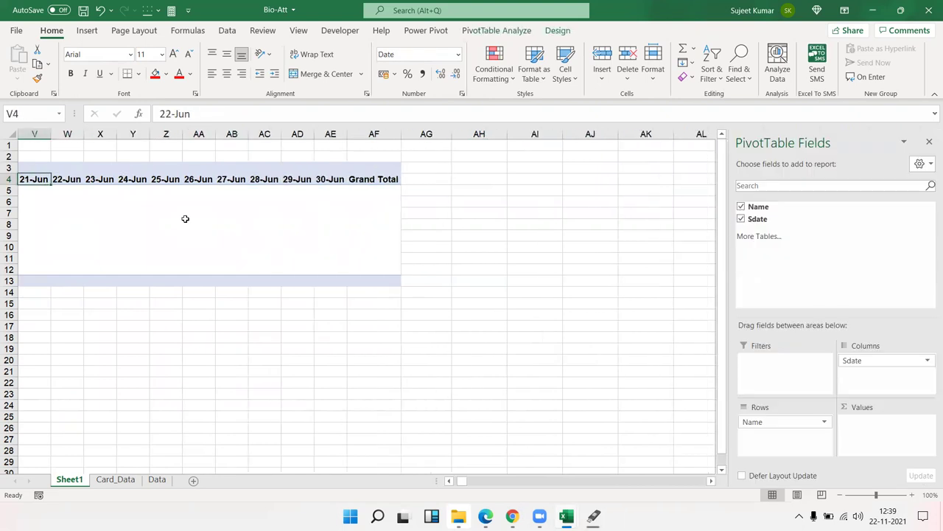
key(Left)
key(Left)
key(Left)
key(Left)
key(Left)
key(Left)
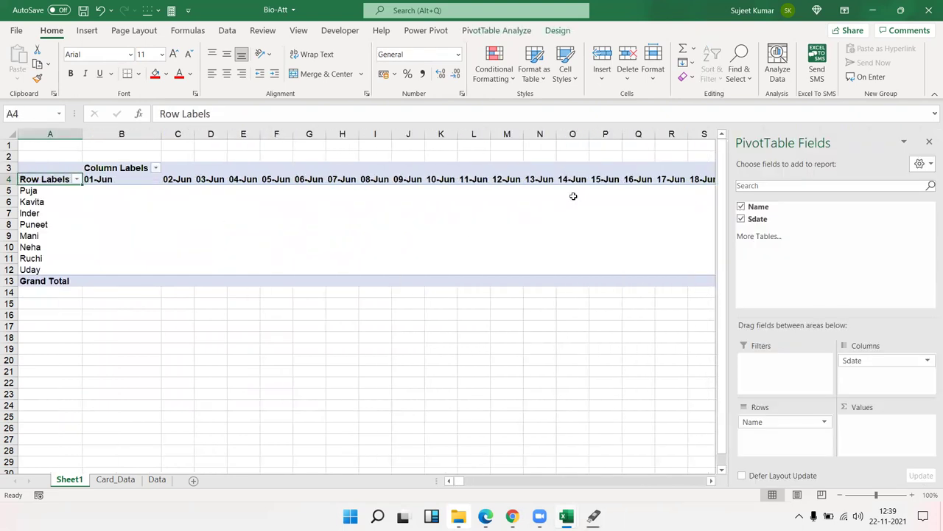
Add Sdate to Values as Count of Sdate and inspect blank days like 03-Jun and 10-Jun.
drag(758, 219, 888, 440)
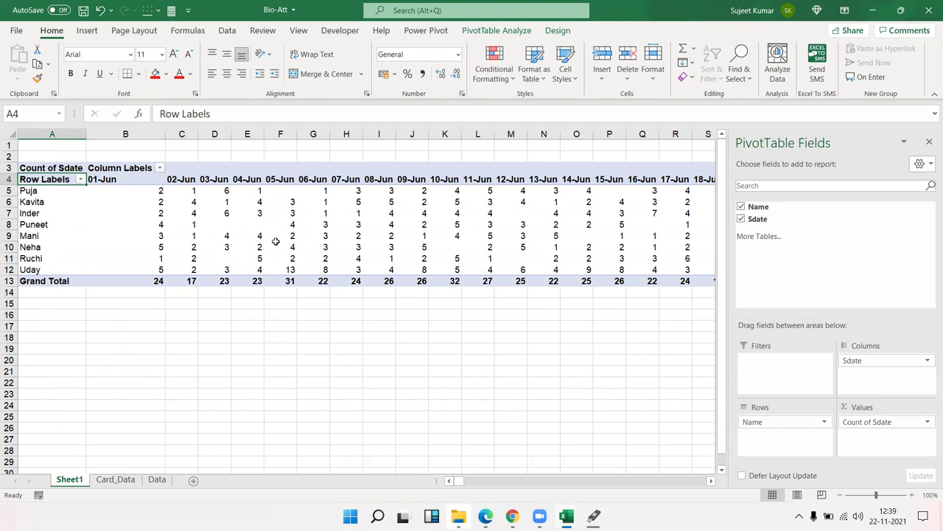
click(269, 236)
click(221, 255)
click(223, 227)
click(376, 246)
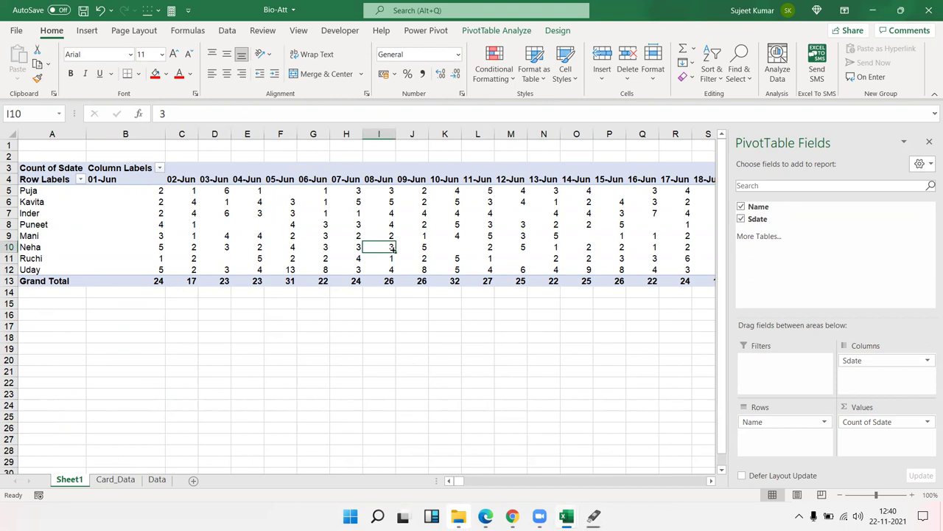
click(224, 259)
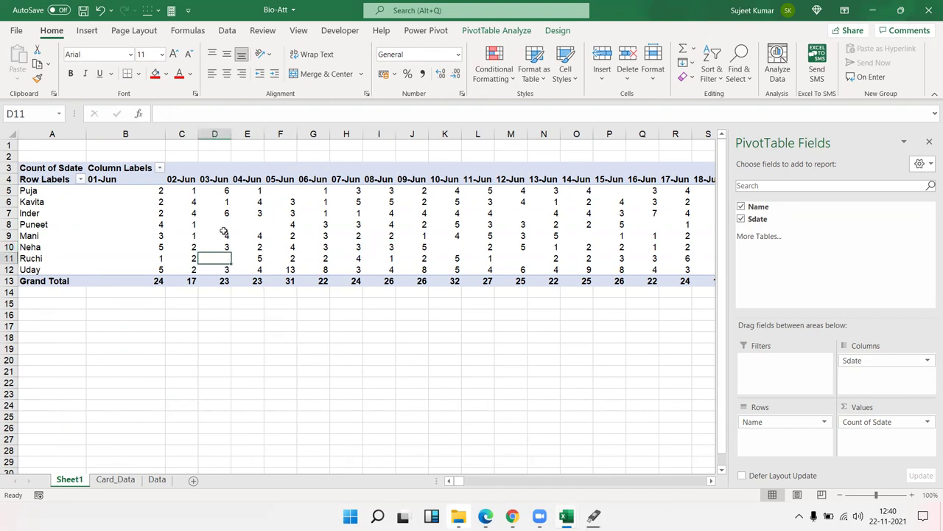
click(221, 224)
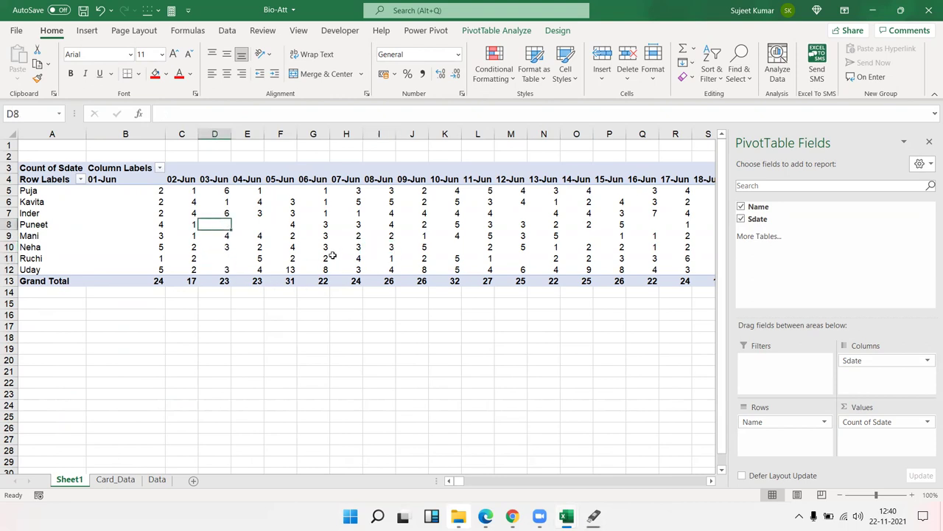
click(436, 246)
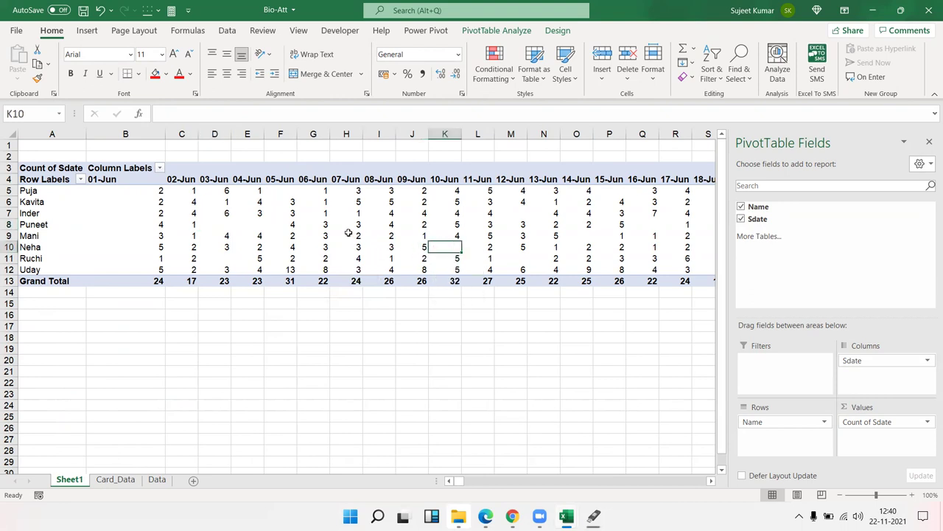
Set PivotTable Options so empty cells show 'A'.
mouse_move(349, 231)
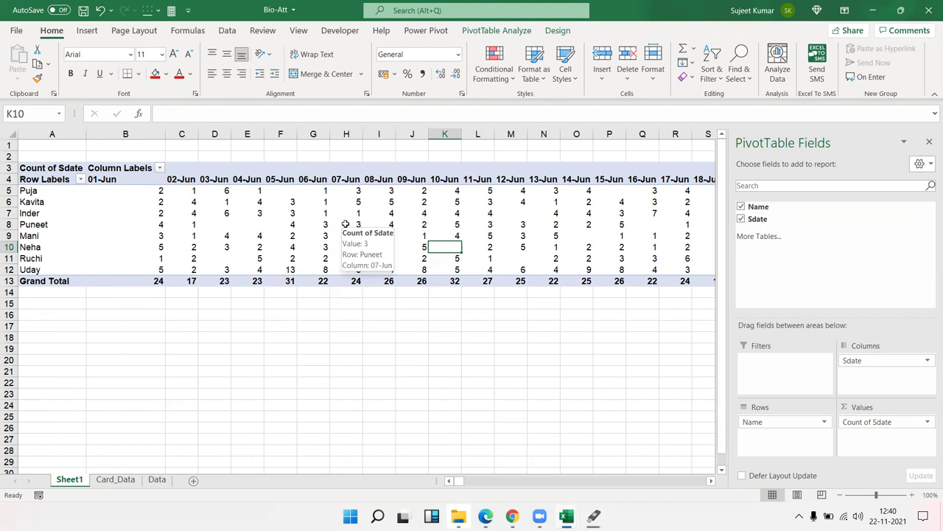
right_click(346, 226)
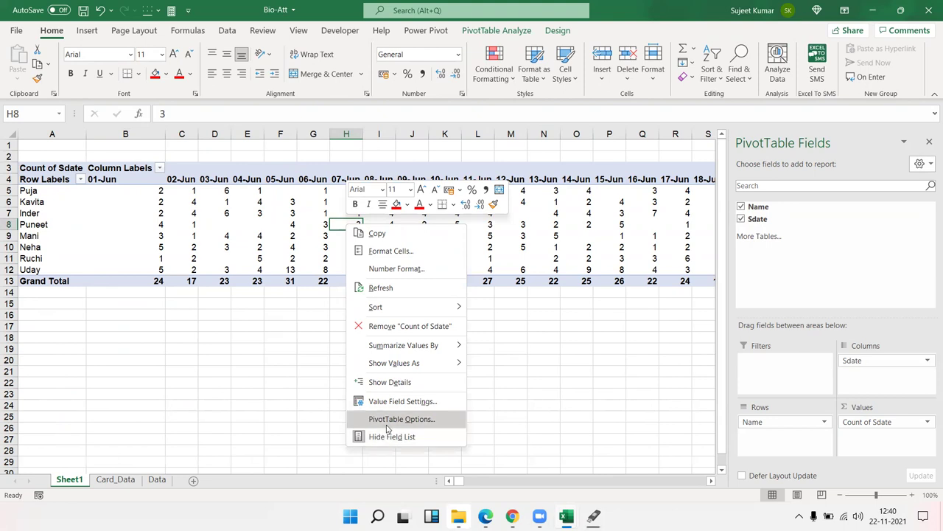
click(389, 422)
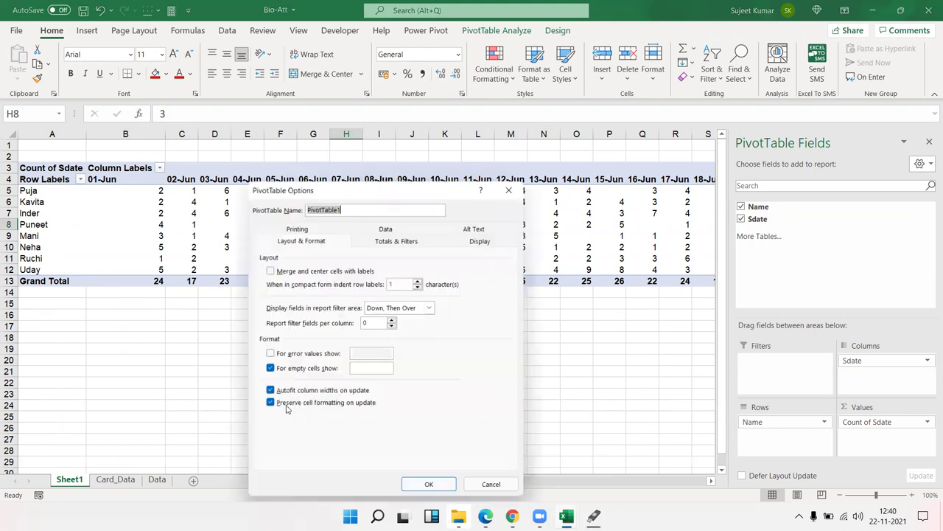
click(359, 368)
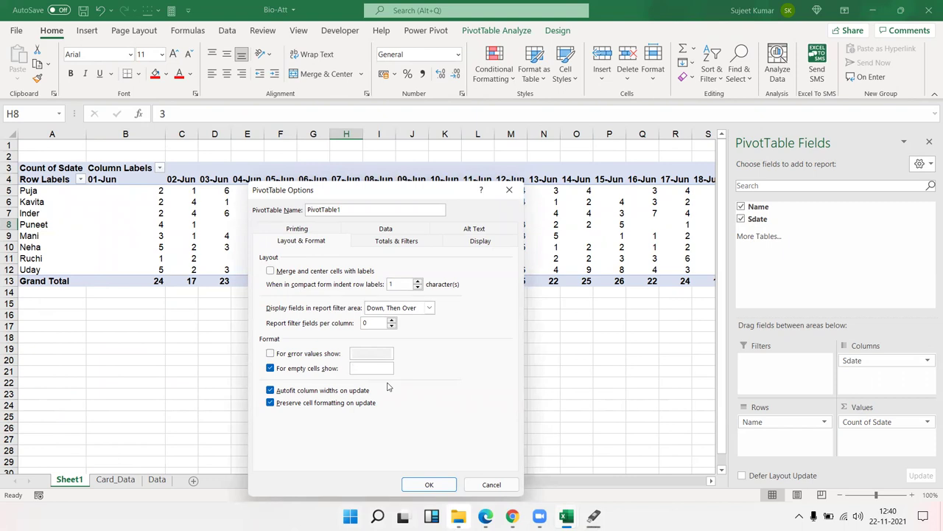
click(432, 483)
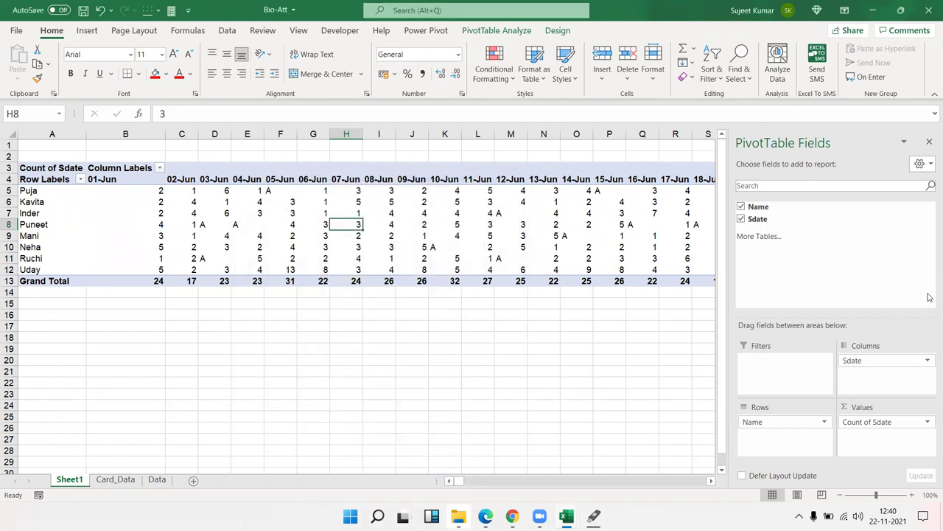
Close the PivotTable Fields pane and check the table from first to last column.
click(930, 141)
click(786, 200)
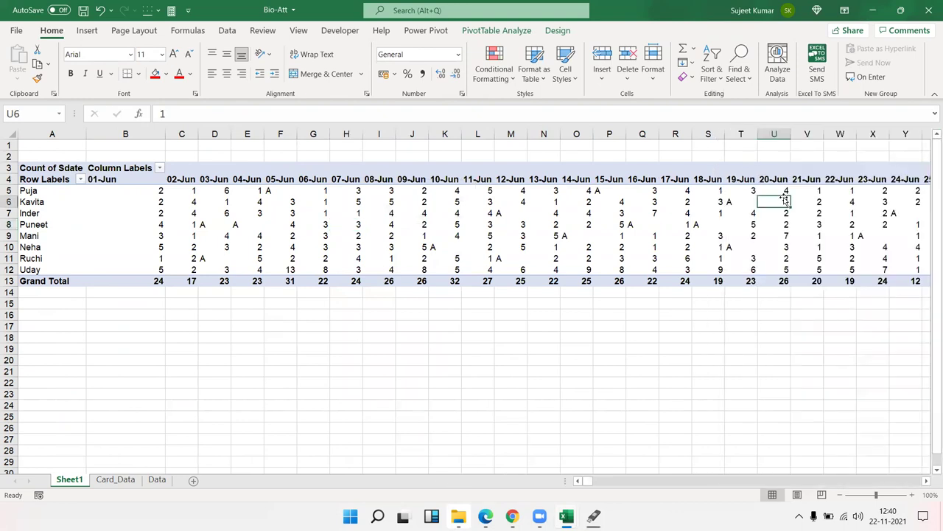
key(ctrl+Right)
key(ctrl+Left)
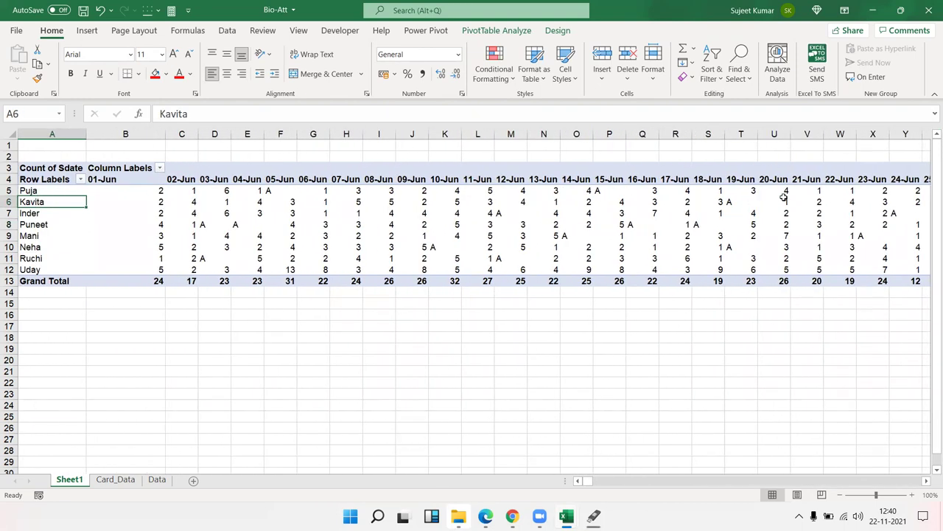
Uncheck Show grand totals for both rows and columns in PivotTable Options.
right_click(372, 252)
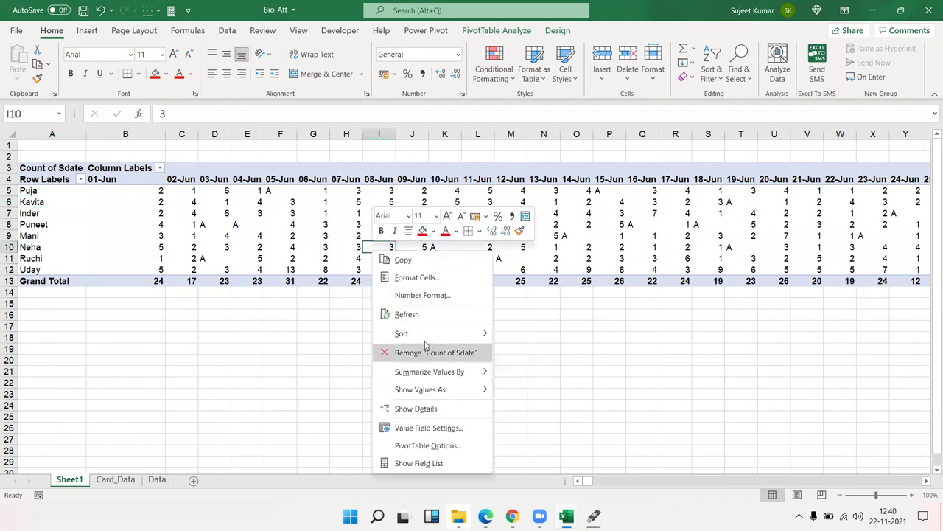
click(426, 445)
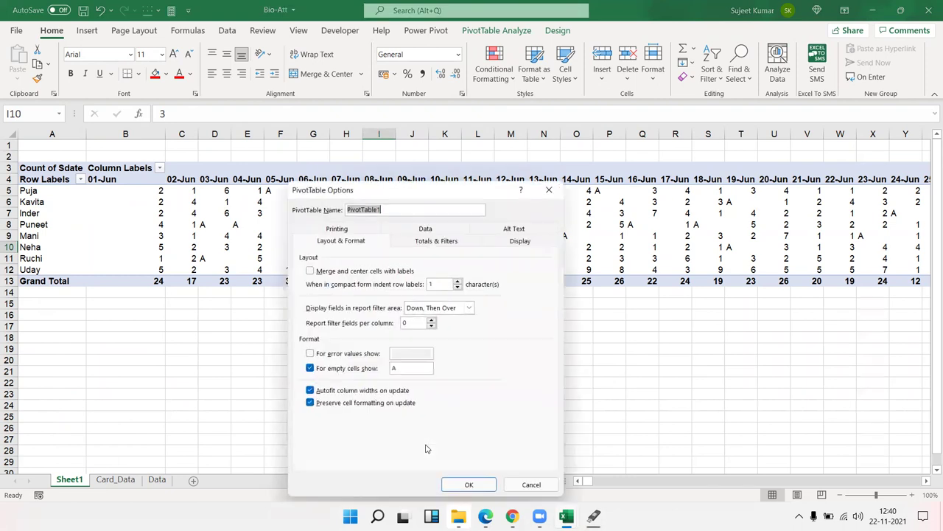
click(439, 244)
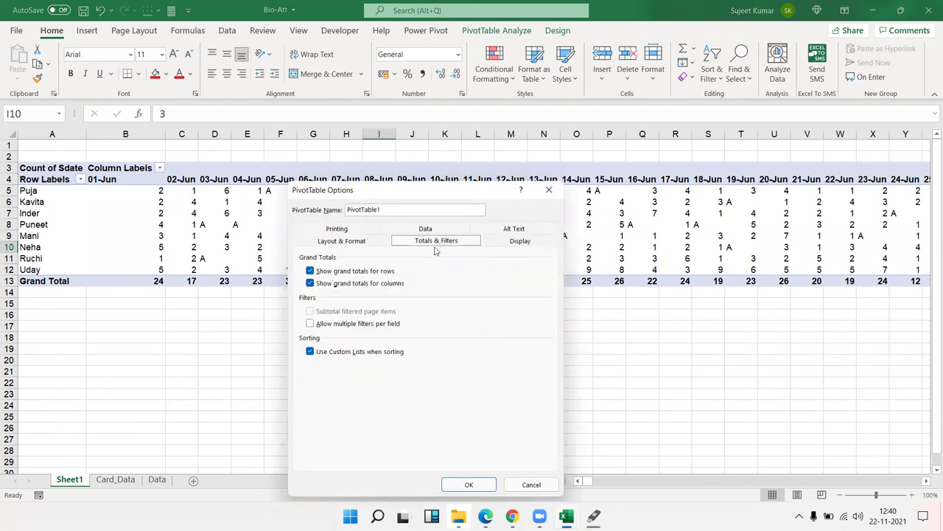
click(344, 283)
click(343, 270)
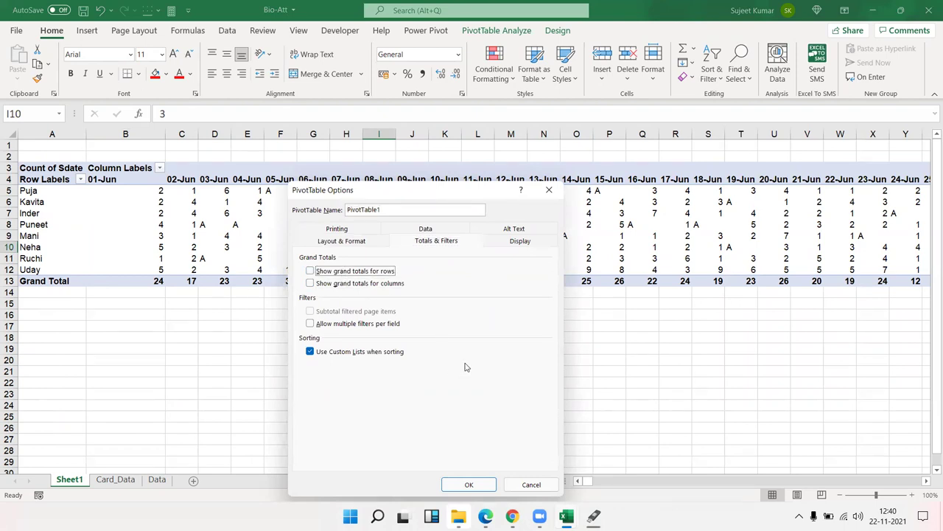
click(473, 486)
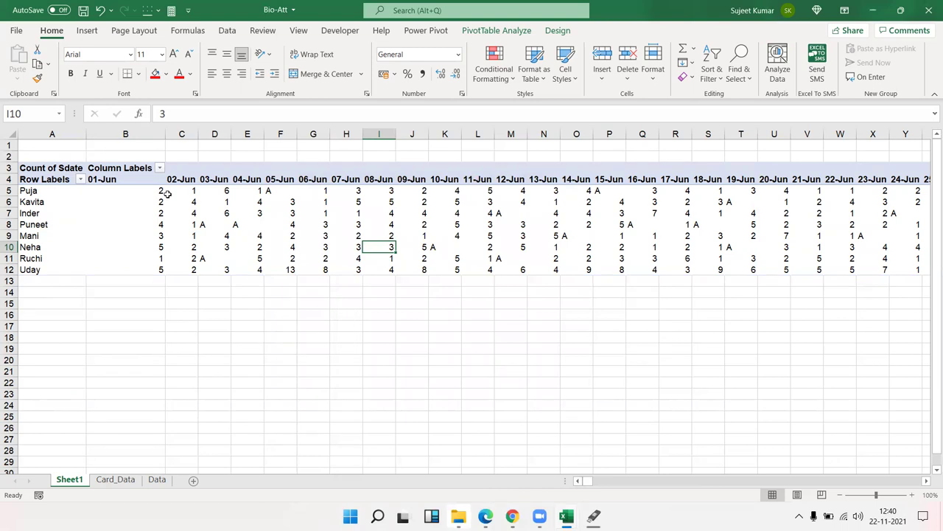
Select the pivot count cells B5:AE12 covering every employee and June day.
drag(163, 192, 165, 268)
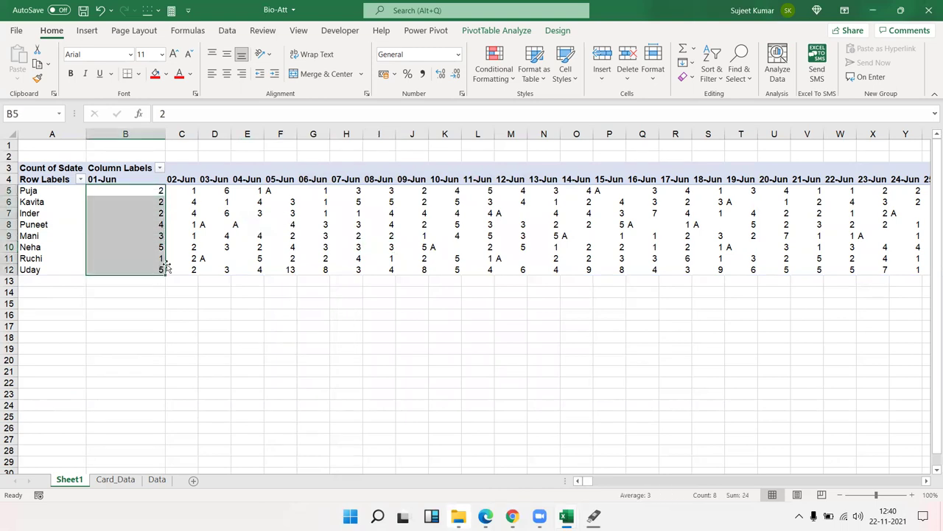
key(ctrl+Right)
key(Home)
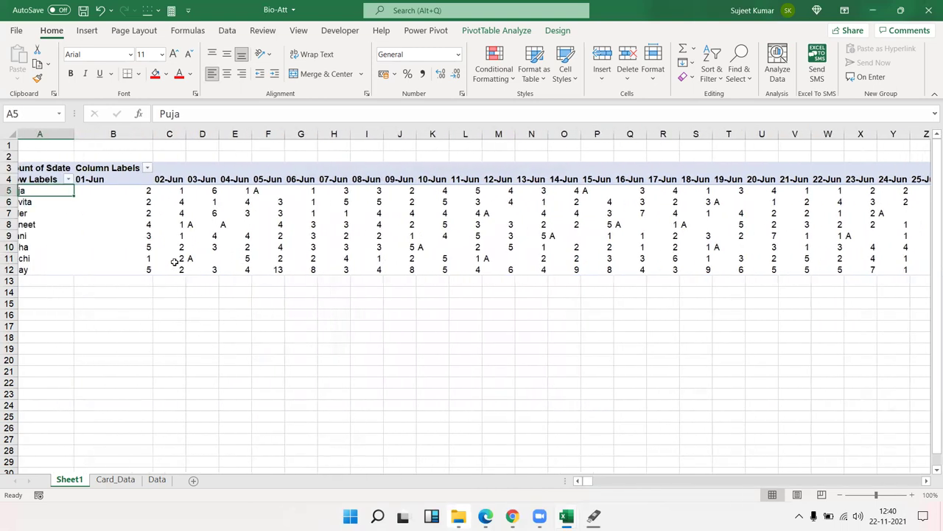
key(Right)
key(ctrl+shift+End)
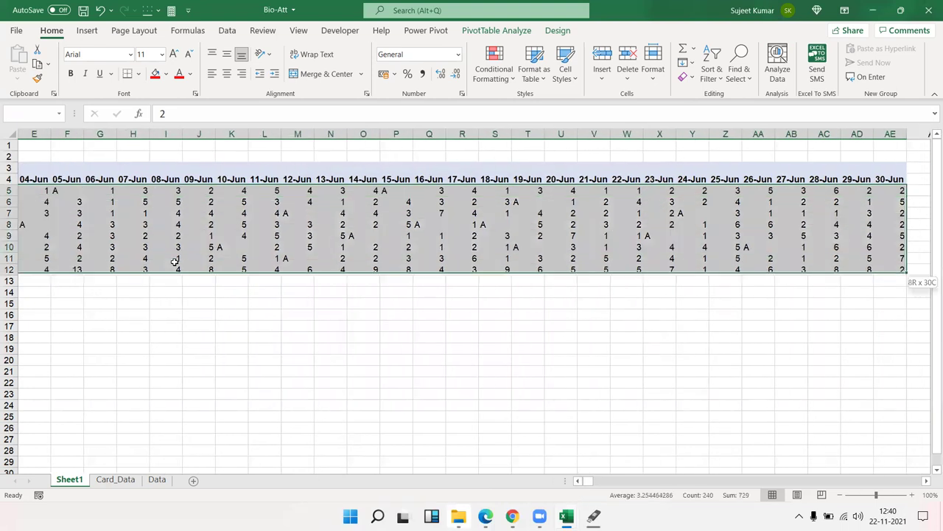
right_click(219, 246)
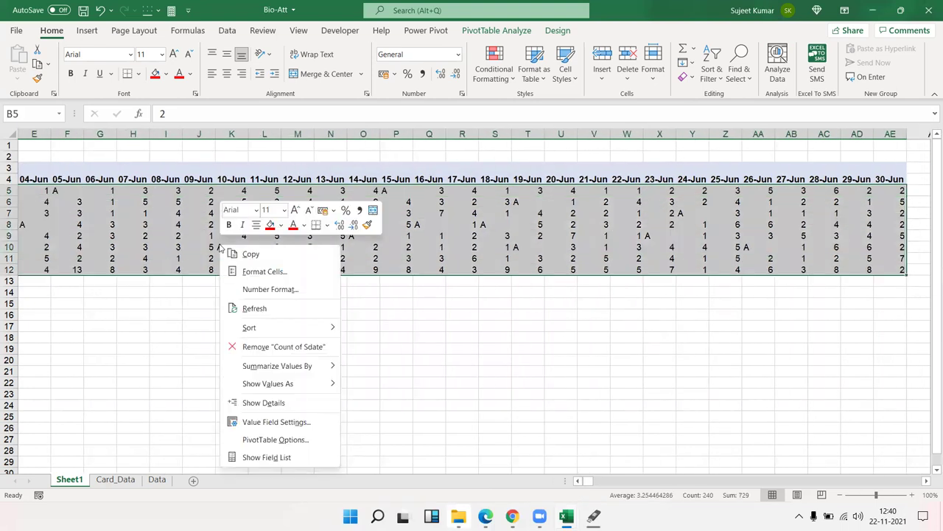
click(298, 440)
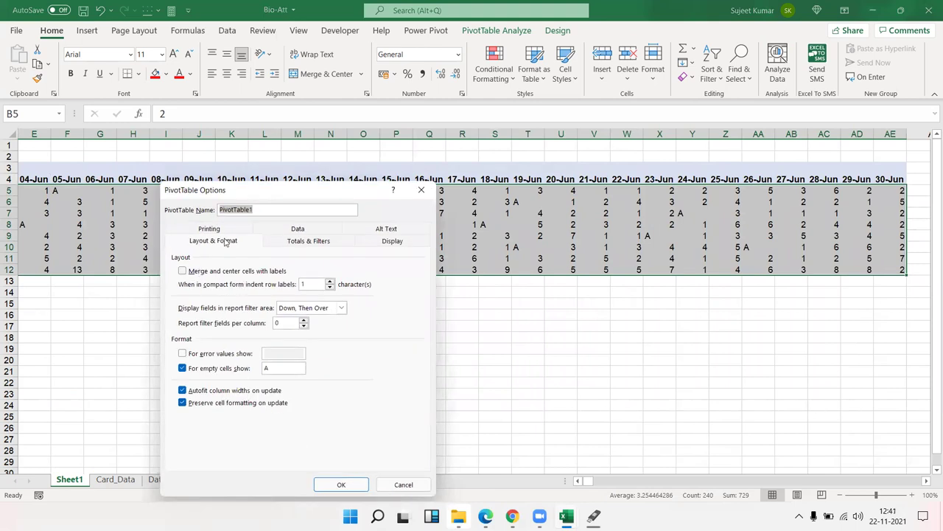
key(Return)
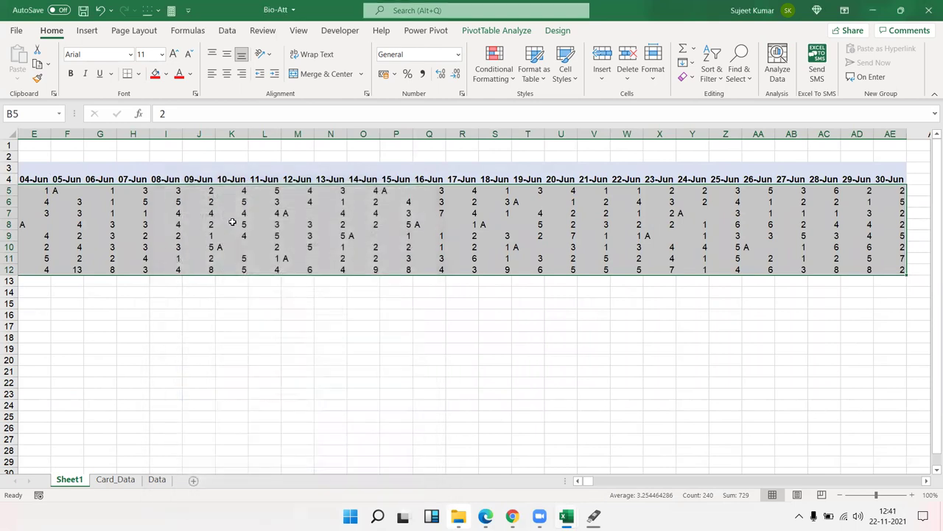
Apply the custom number format "P" to the selected counts so they display as P.
right_click(232, 221)
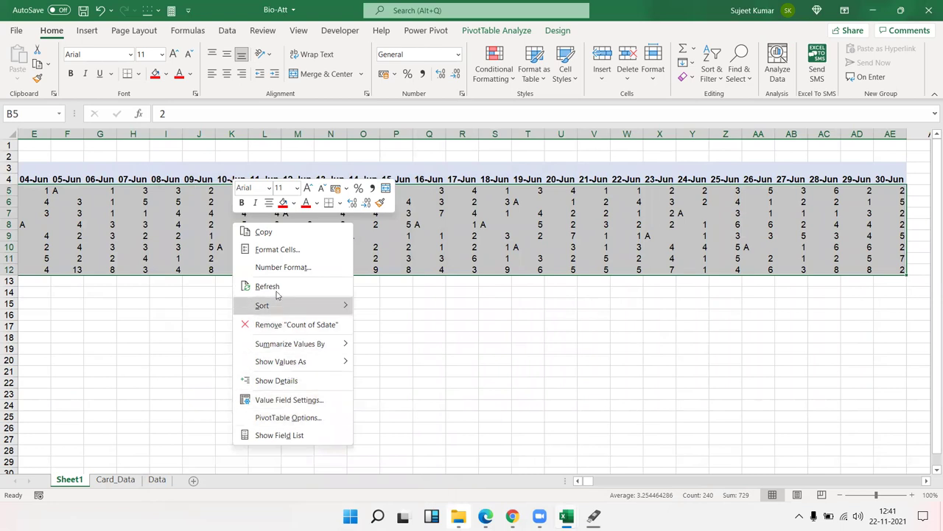
click(278, 255)
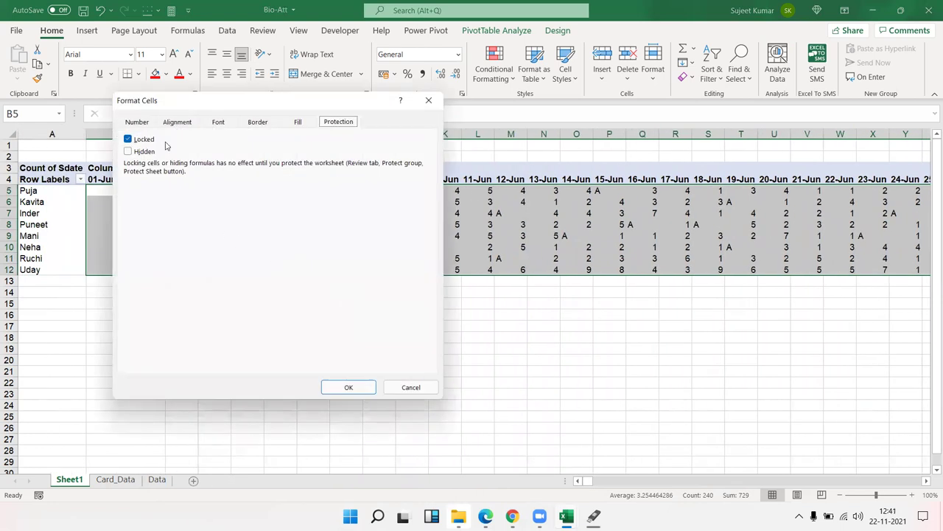
click(147, 126)
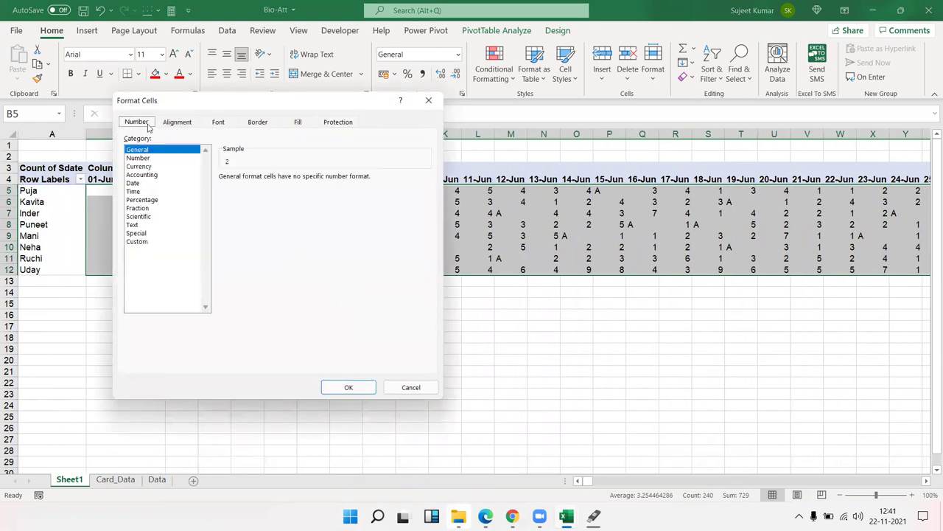
click(137, 241)
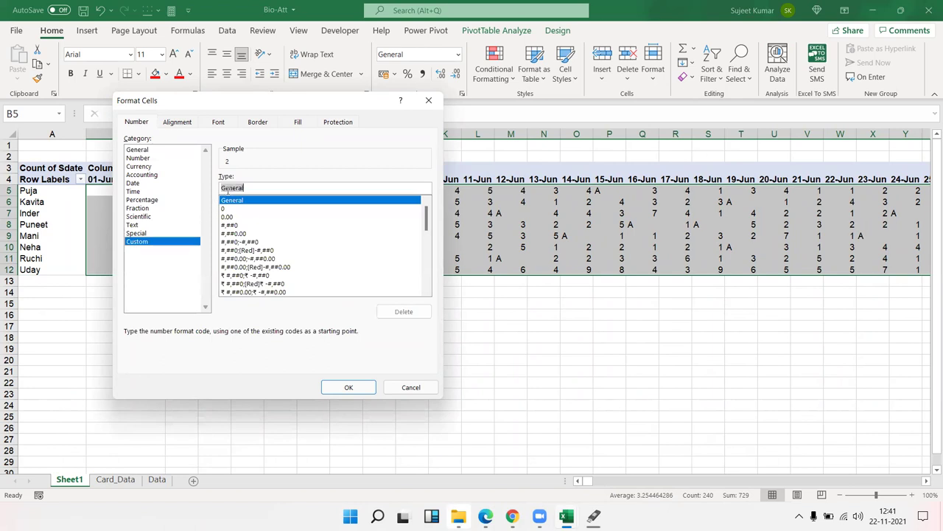
text("p)
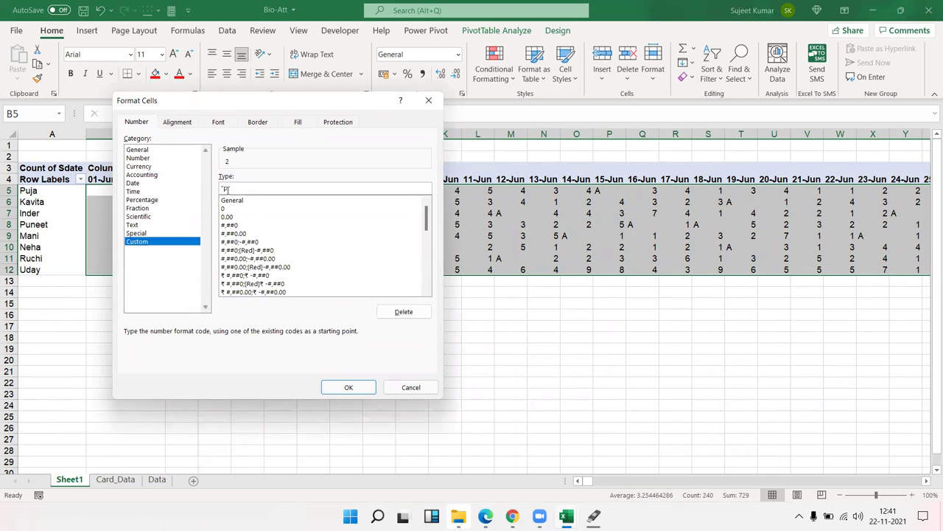
text(")
key(BackSpace)
key(BackSpace)
text(P)
text(")
click(349, 389)
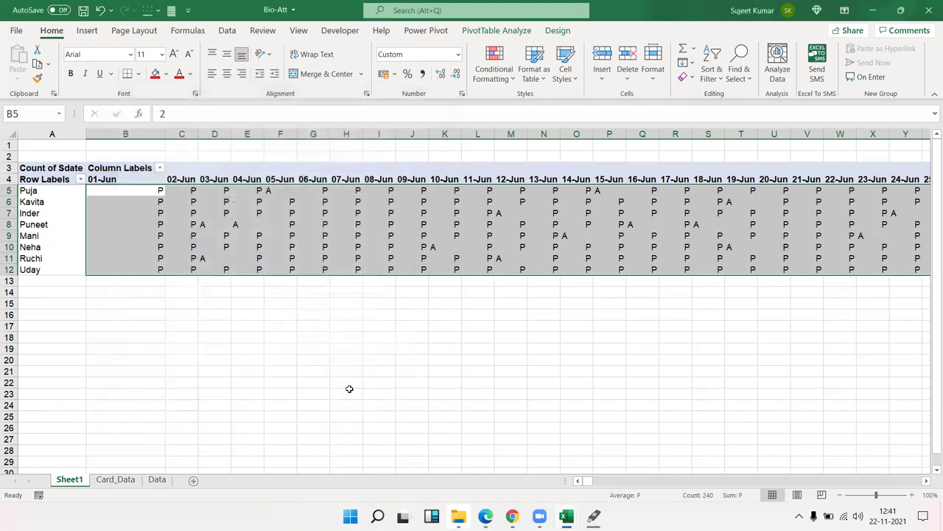
key(Right)
key(ctrl+Right)
key(Down)
key(Down)
key(Down)
key(Down)
key(Down)
key(Down)
key(Down)
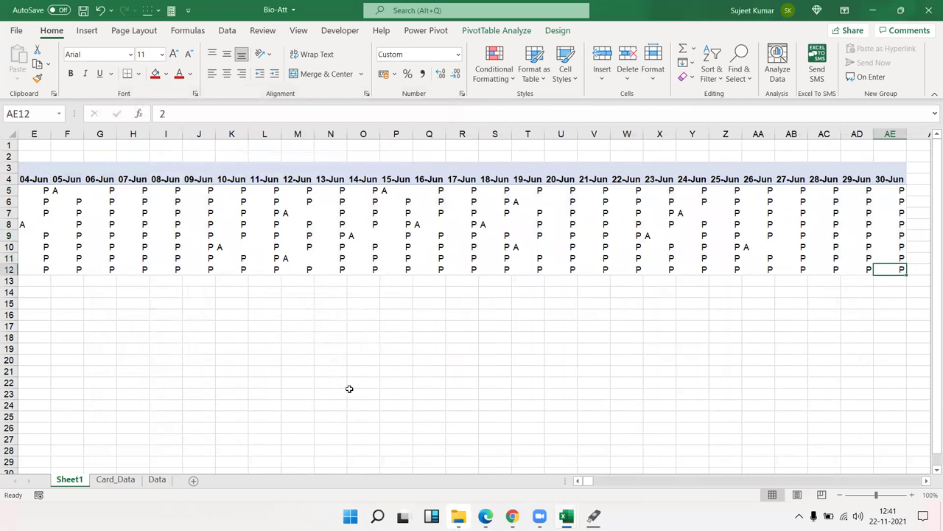
key(Home)
key(ctrl+Up)
key(Right)
key(Right)
key(Down)
key(ctrl+Right)
key(Down)
key(Home)
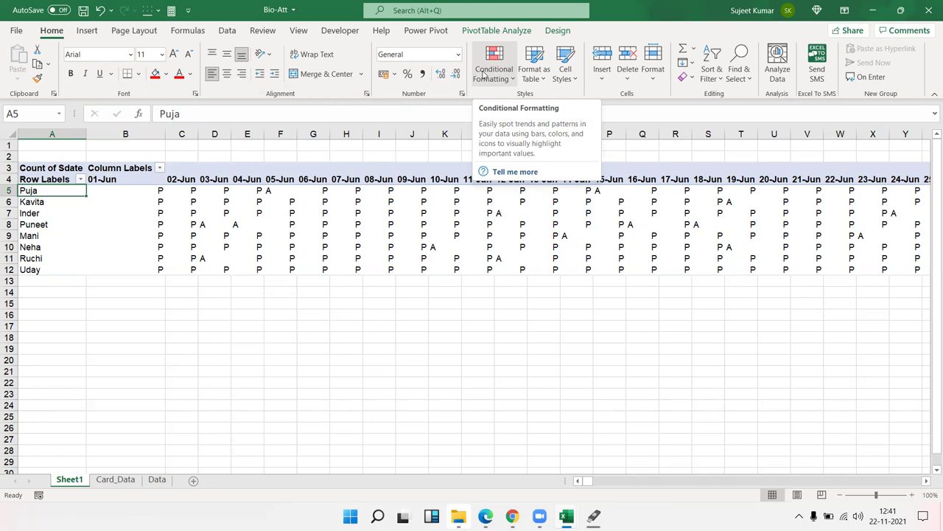
right_click(416, 225)
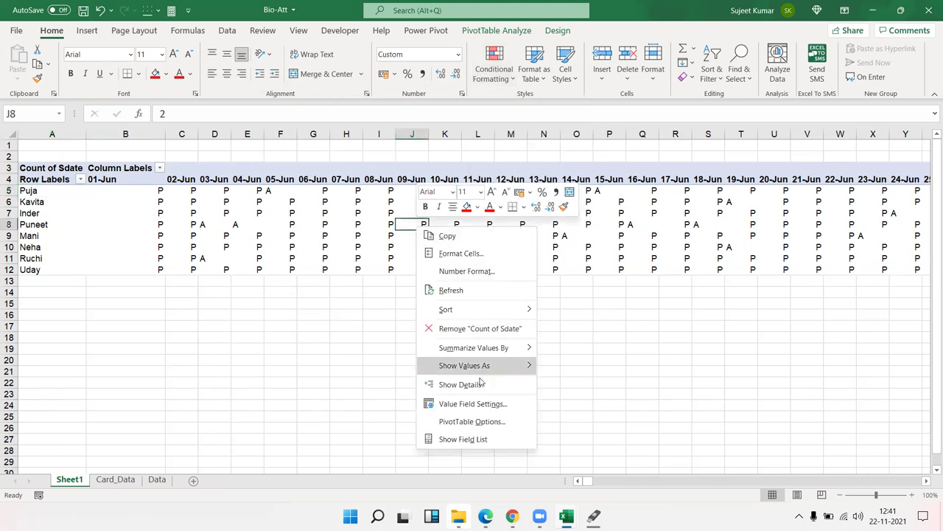
click(460, 267)
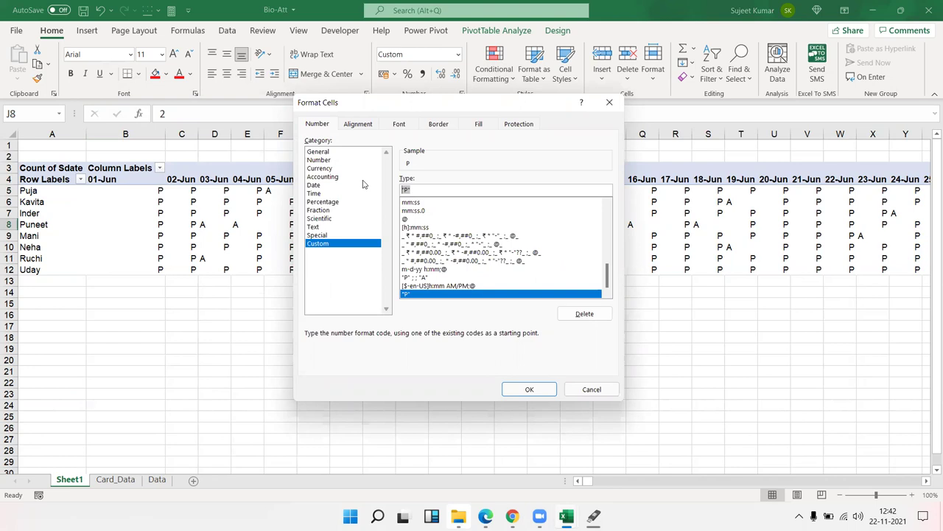
click(607, 102)
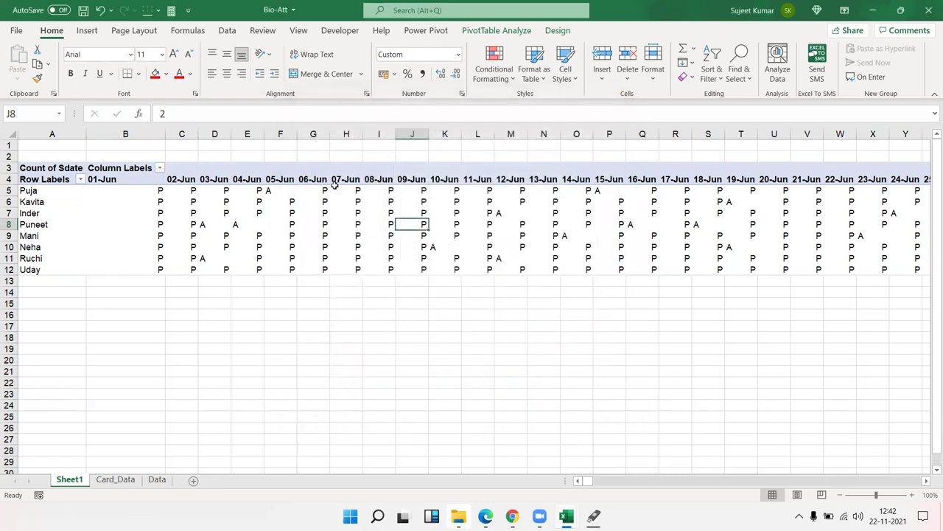
click(158, 188)
key(ctrl+shift+Right)
key(ctrl+shift+Down)
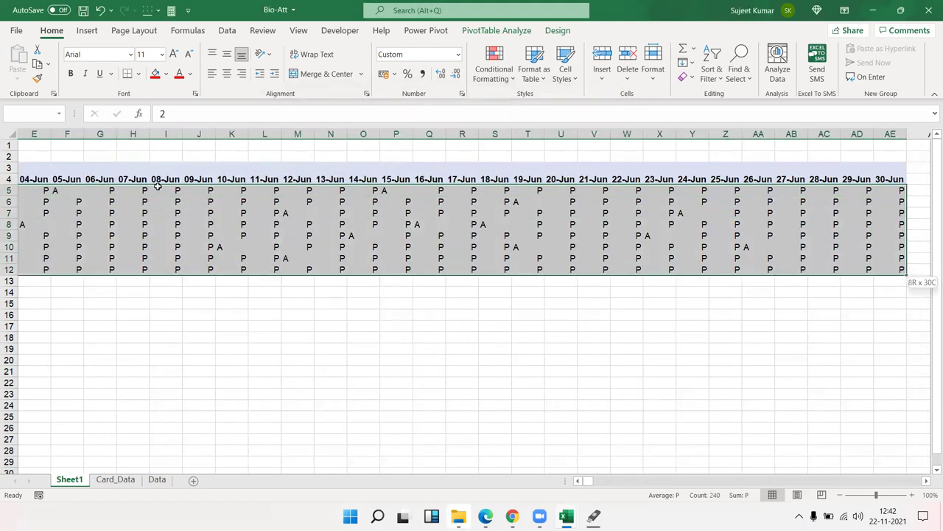